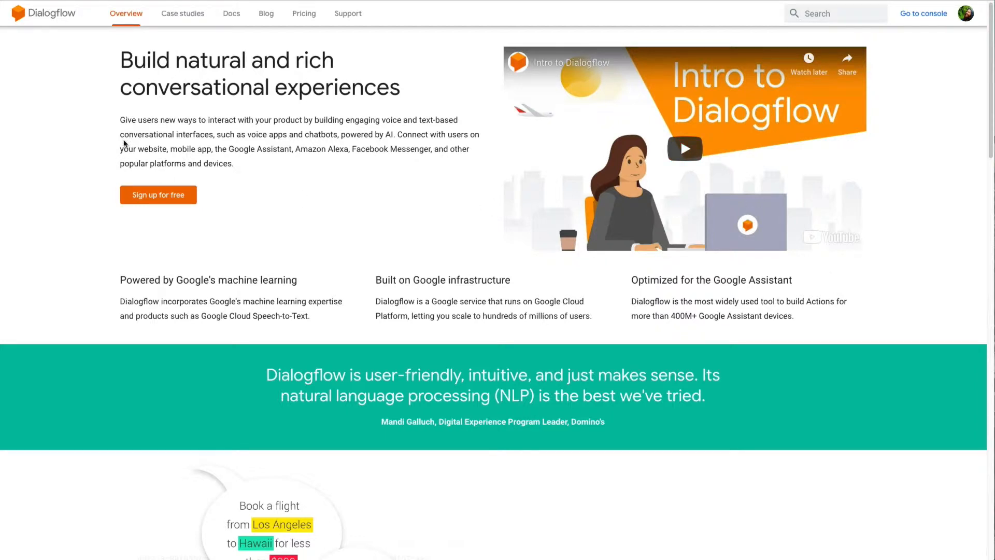
From the Dialogflow console's agent dropdown, start creating a new agent.
left_click(922, 20)
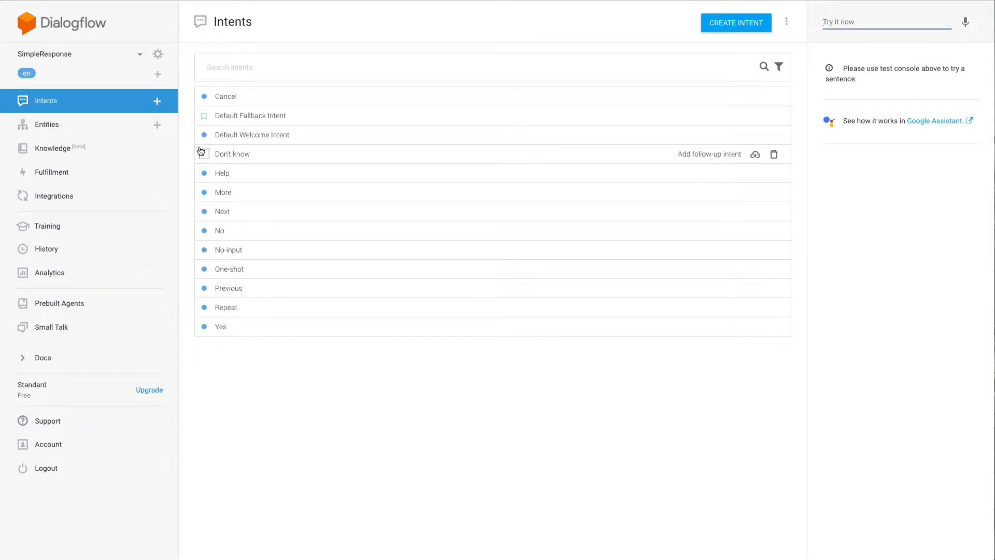
left_click(70, 66)
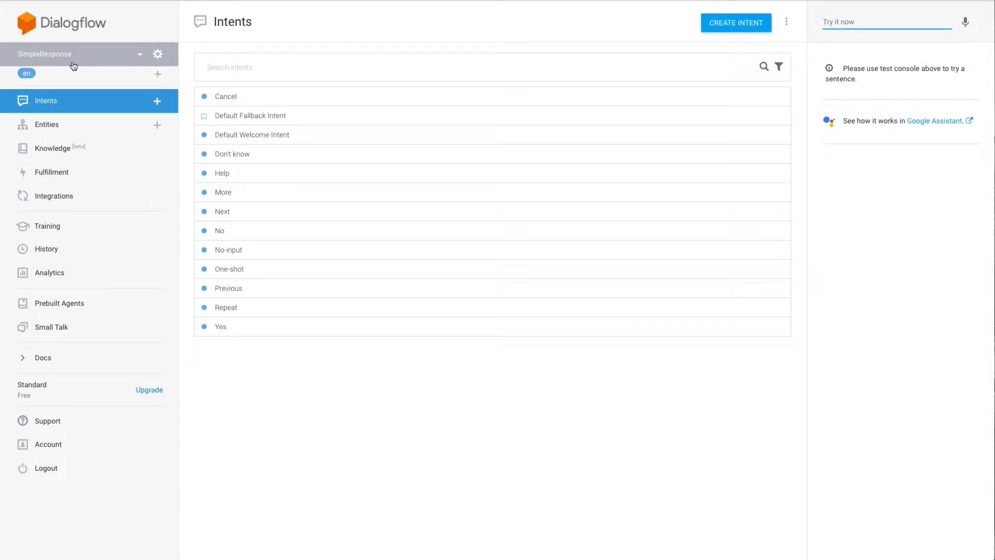
left_click(136, 54)
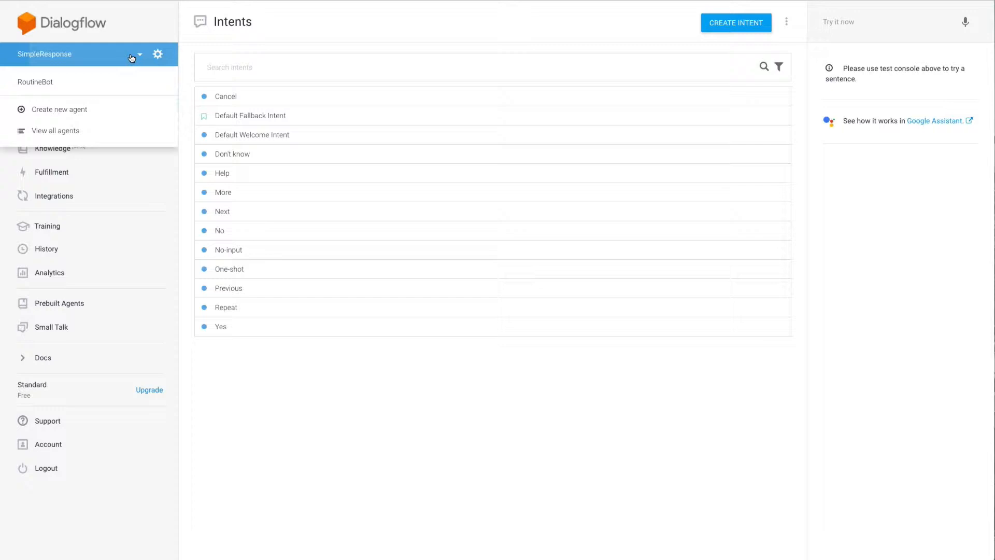
left_click(50, 110)
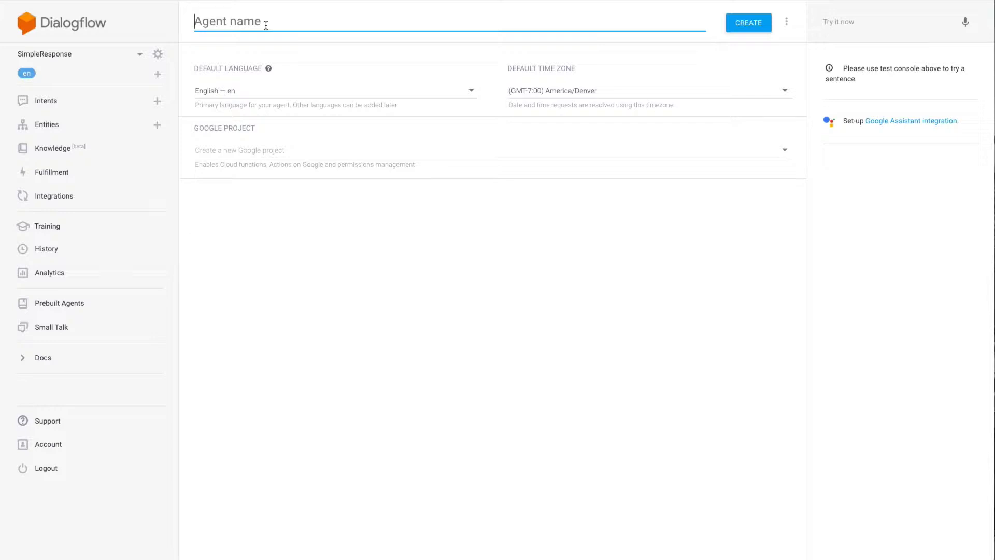
Create agent PrototypeRoutineBot in America/Los_Angeles time zone with a new Google project.
type("PrototypeRoutineBot")
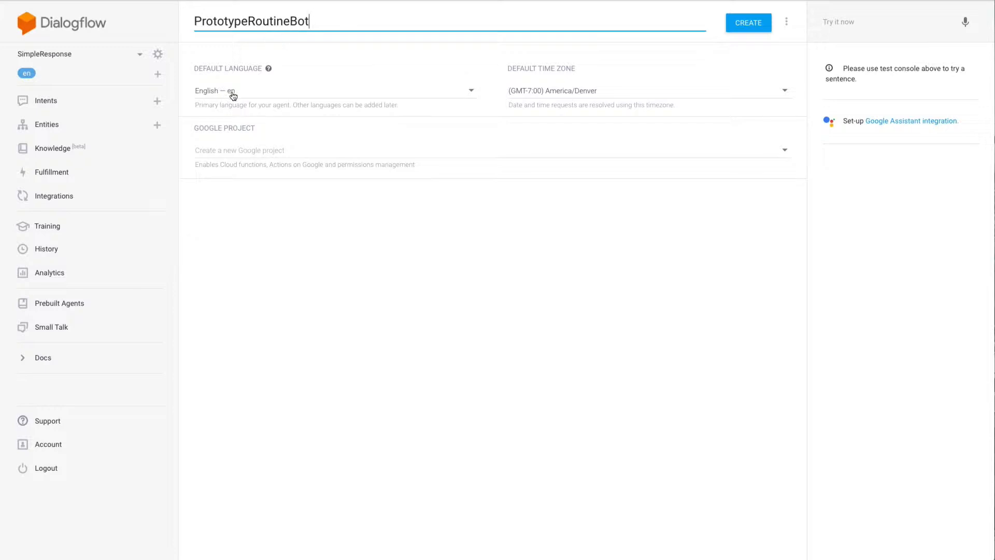
left_click(594, 91)
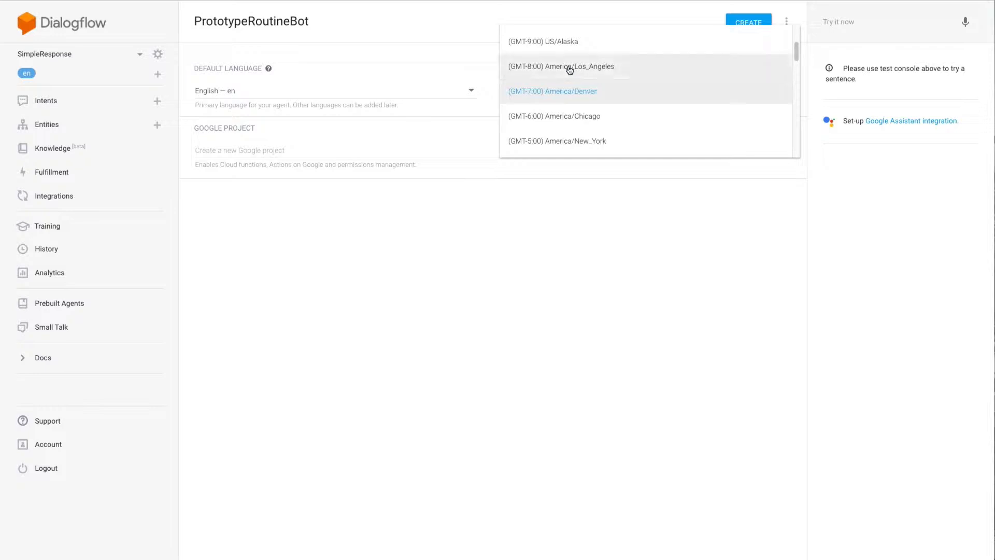
left_click(598, 67)
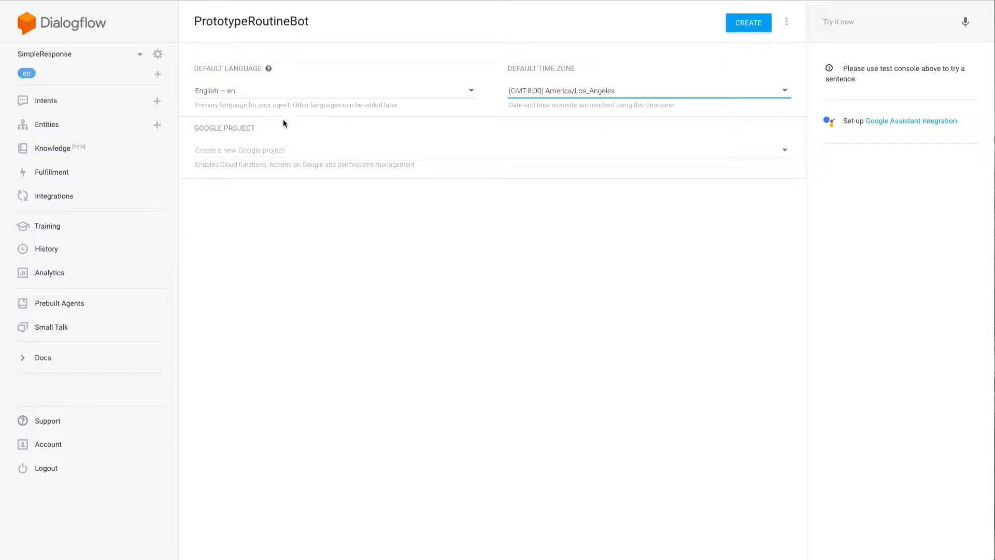
left_click(238, 150)
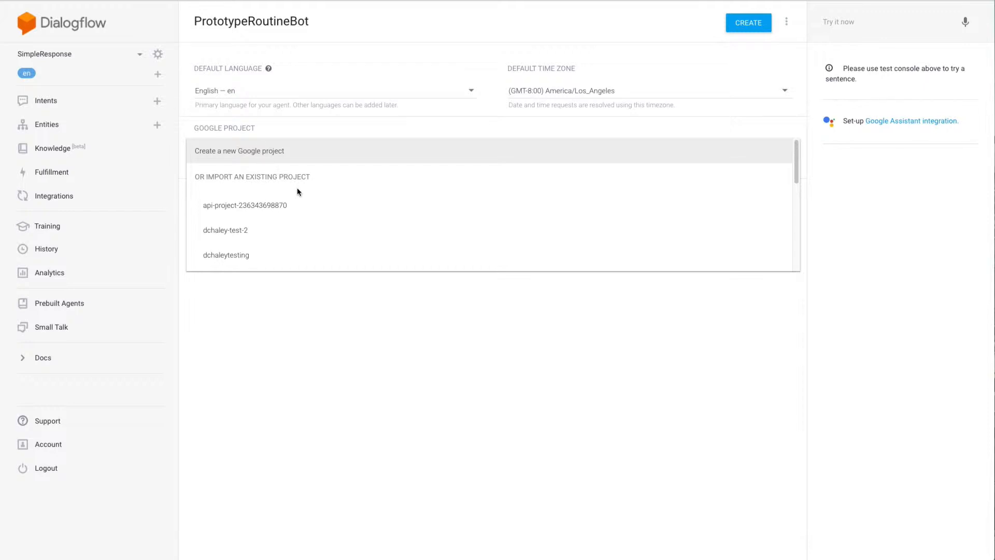
left_click(290, 157)
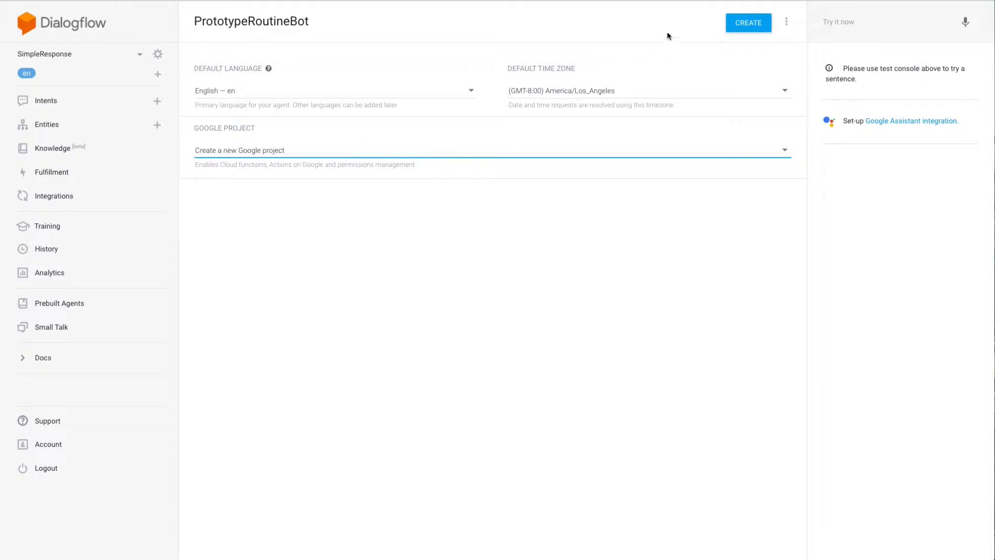
left_click(749, 24)
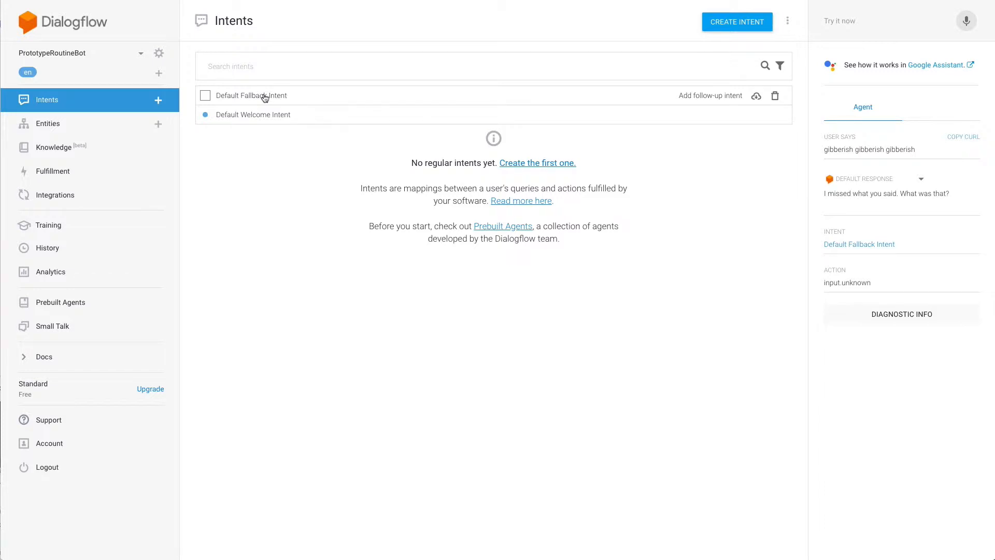
Test the default intents by sending 'hello' and 'gibberish' in the test console.
left_click(853, 21)
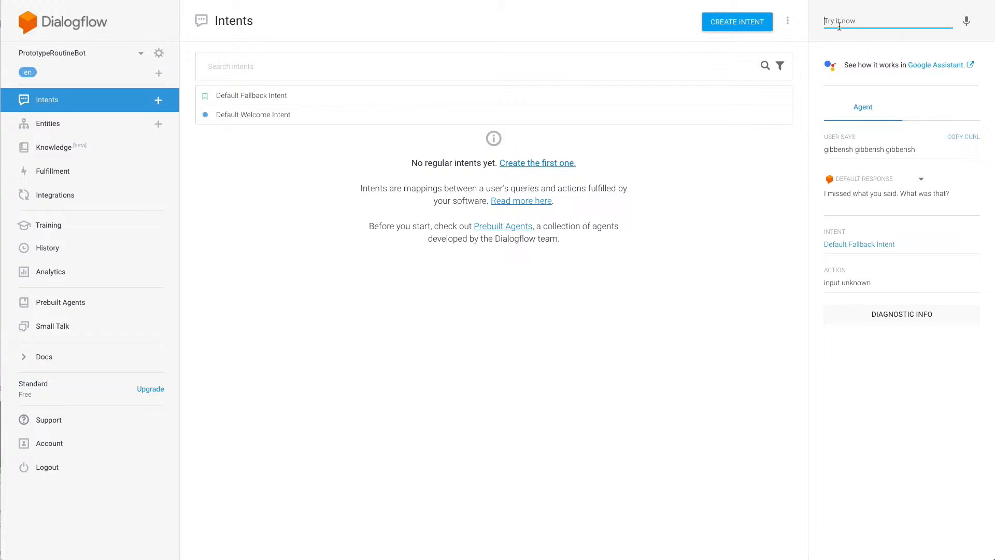
type("hello")
key("Return")
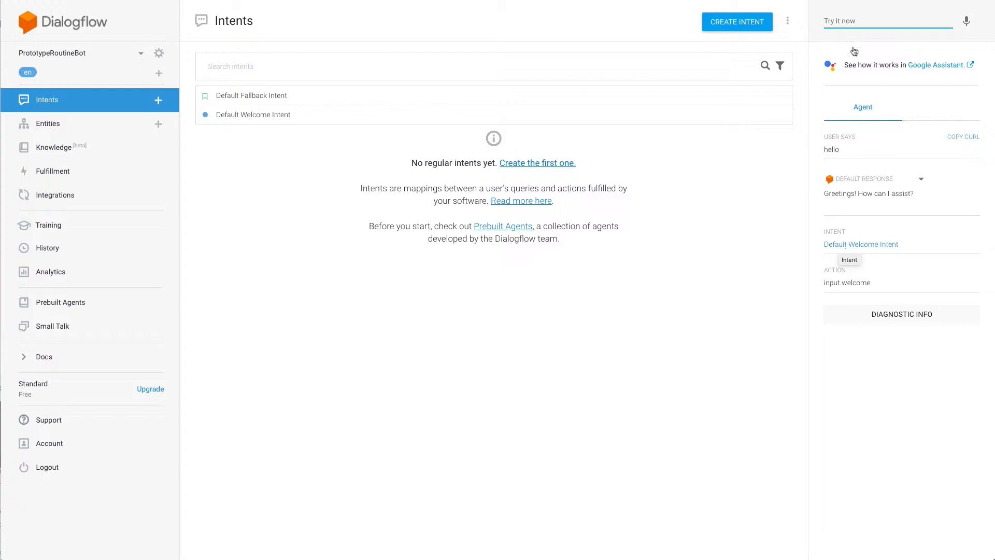
type("gibberish")
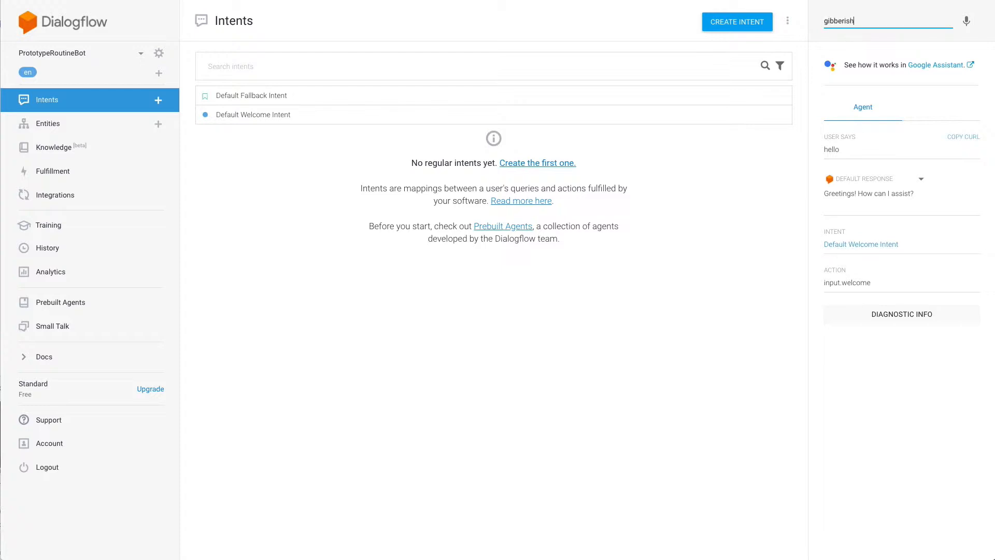
key("Return")
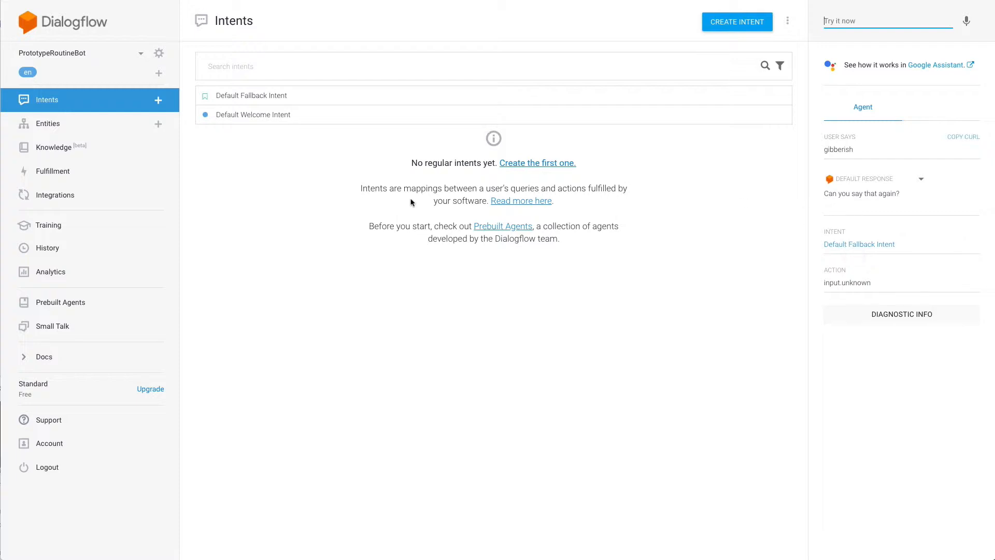
Open a blank new intent editor.
left_click(378, 35)
triple_click(427, 166)
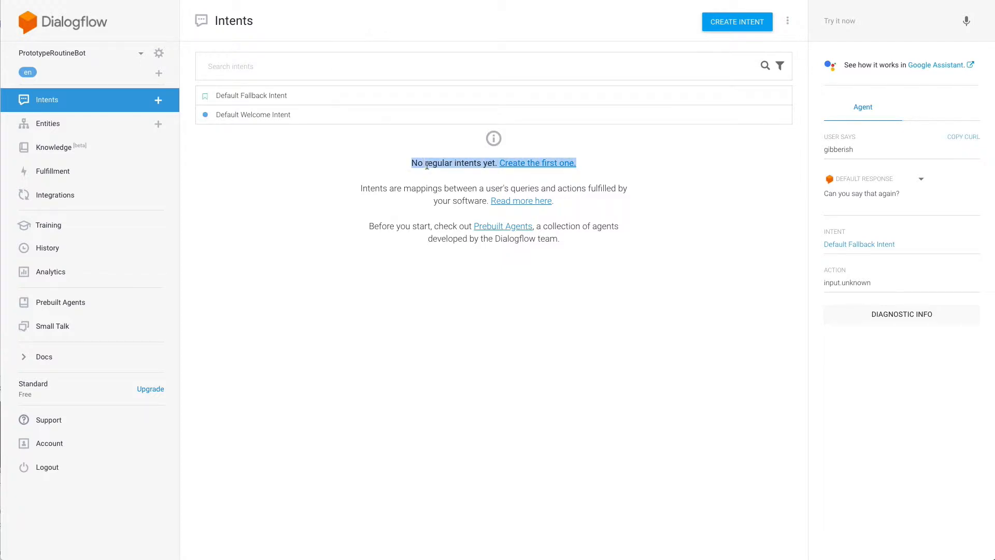
left_click(428, 164)
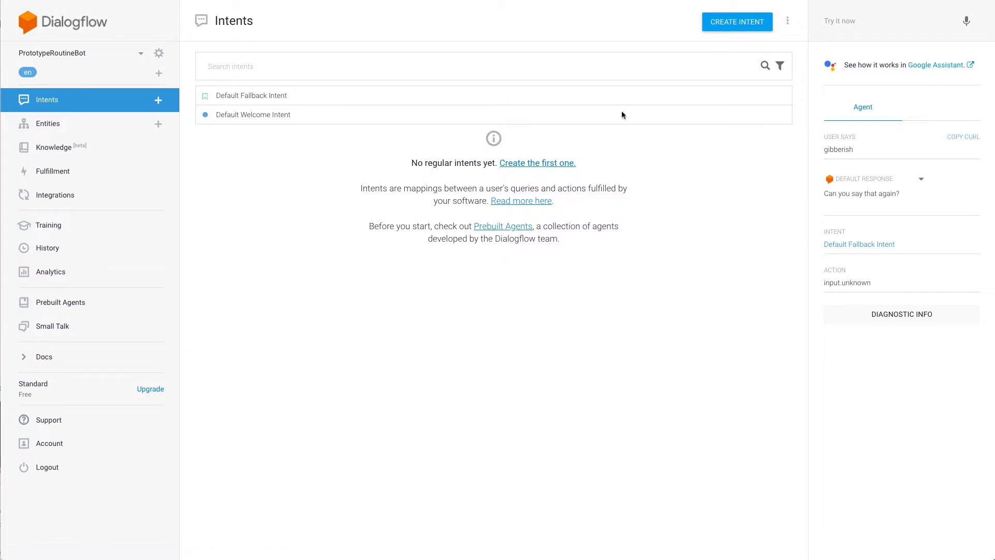
left_click(730, 26)
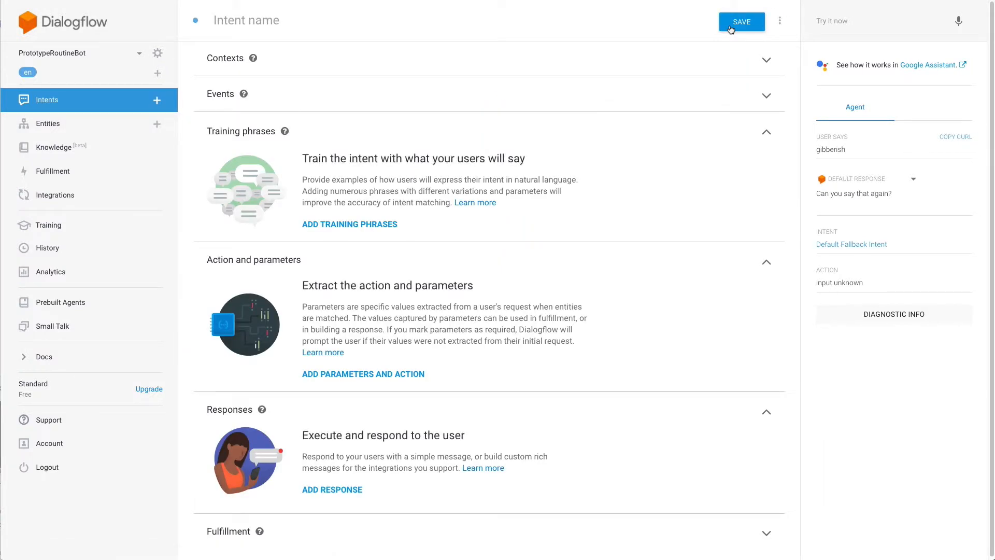
Name the intent 'Log routine', glance at Contexts, and expand Events.
left_click(274, 24)
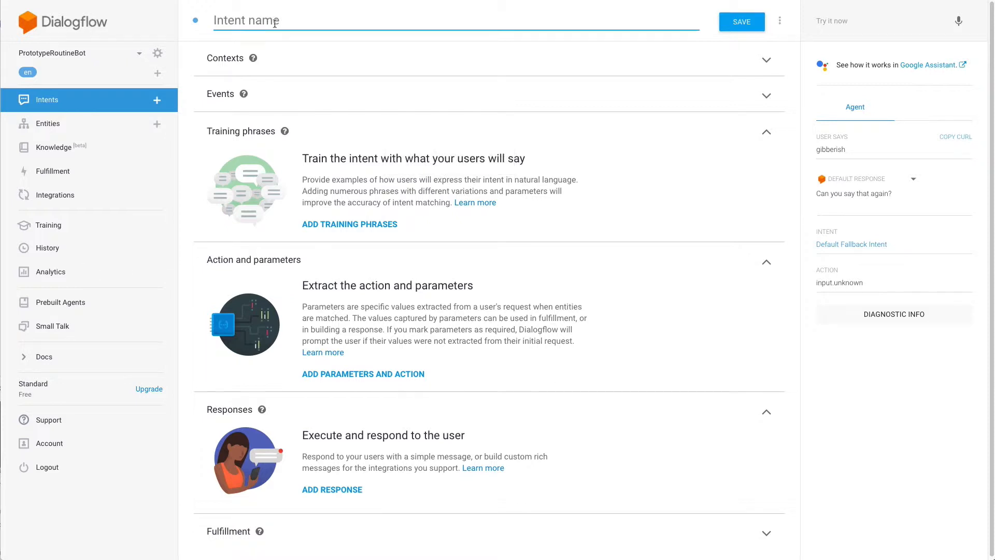
type("Log routine")
left_click(232, 60)
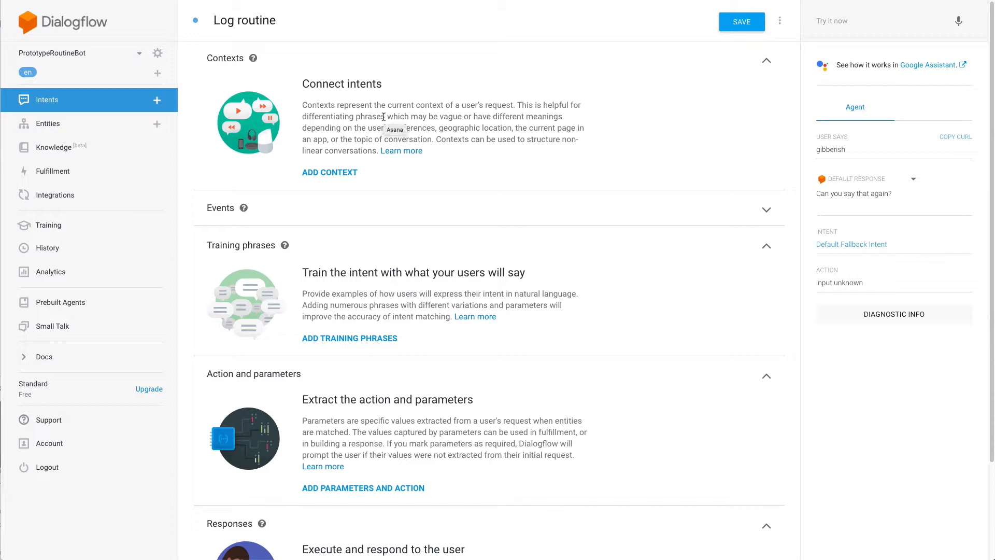
left_click(767, 64)
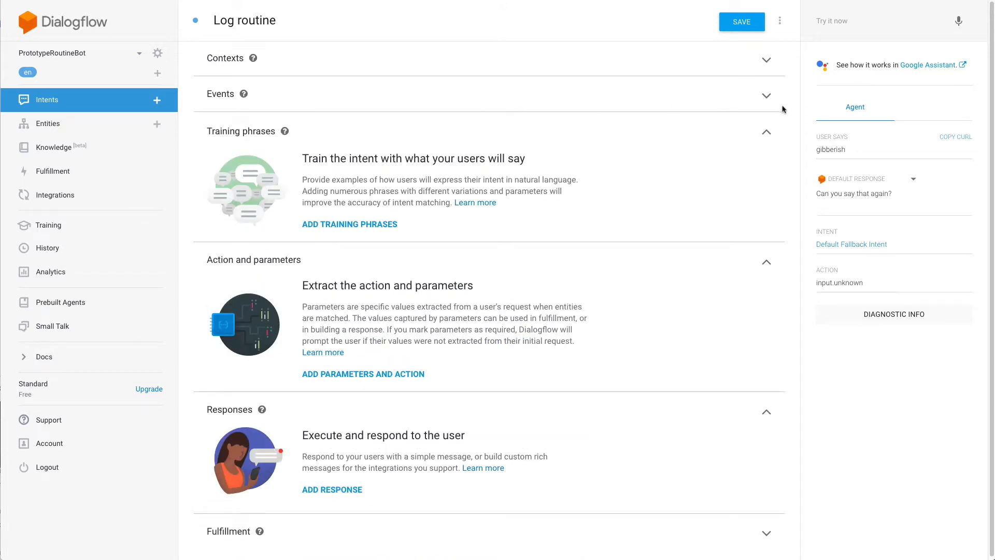
left_click(763, 99)
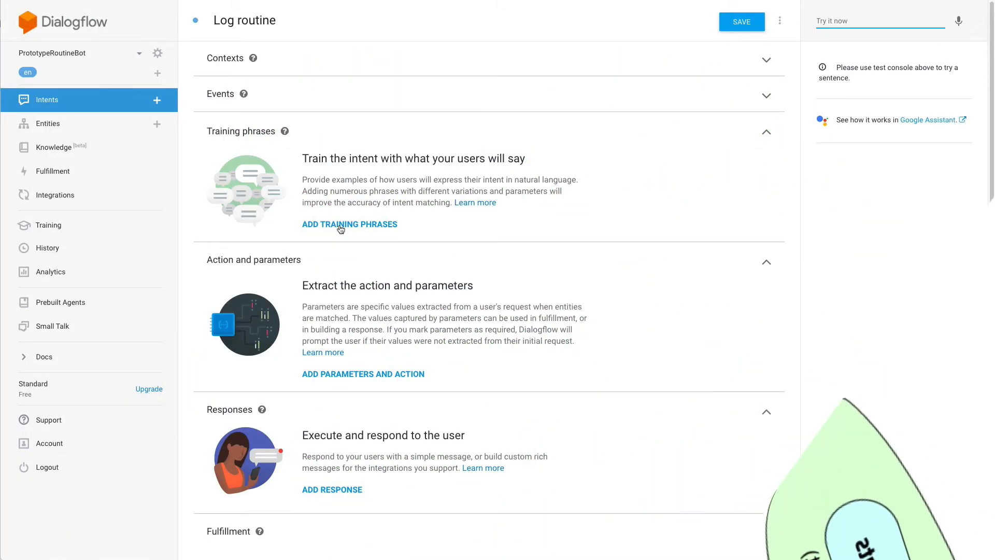
Add training phrases about the cat box, bath mats, kitchen floor and trash, then select 'trash'.
left_click(341, 226)
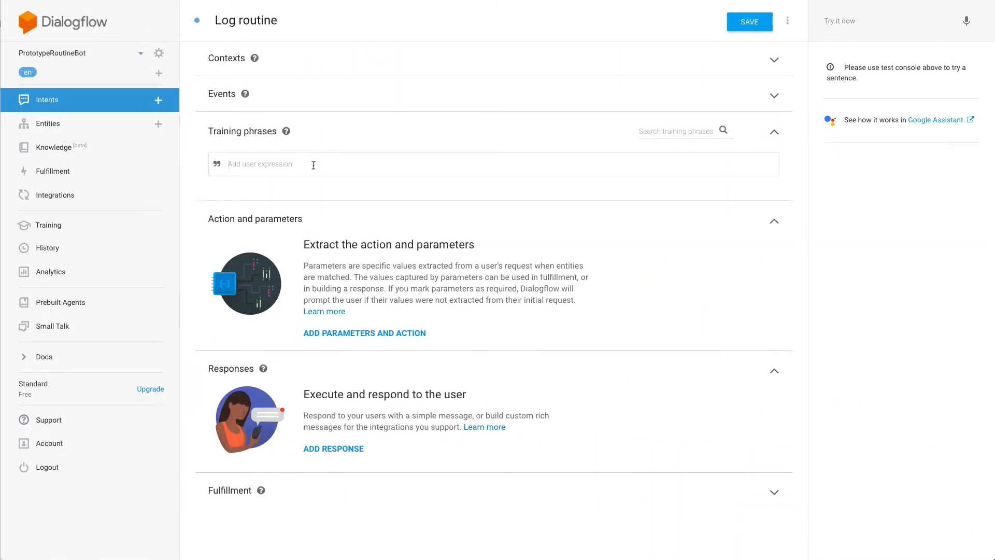
type("I cleaned the cat box.")
key("Return")
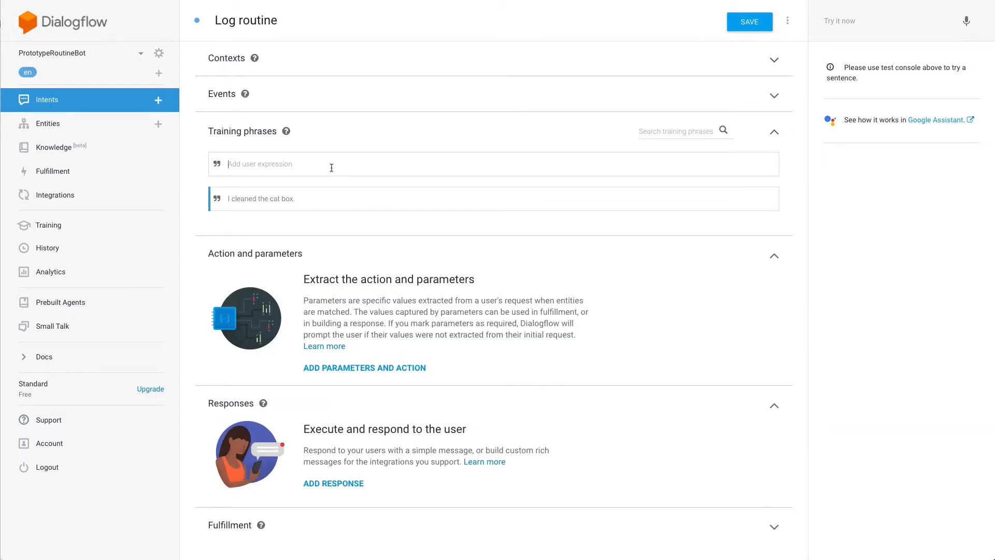
type("I washed the bath mats.")
key("Return")
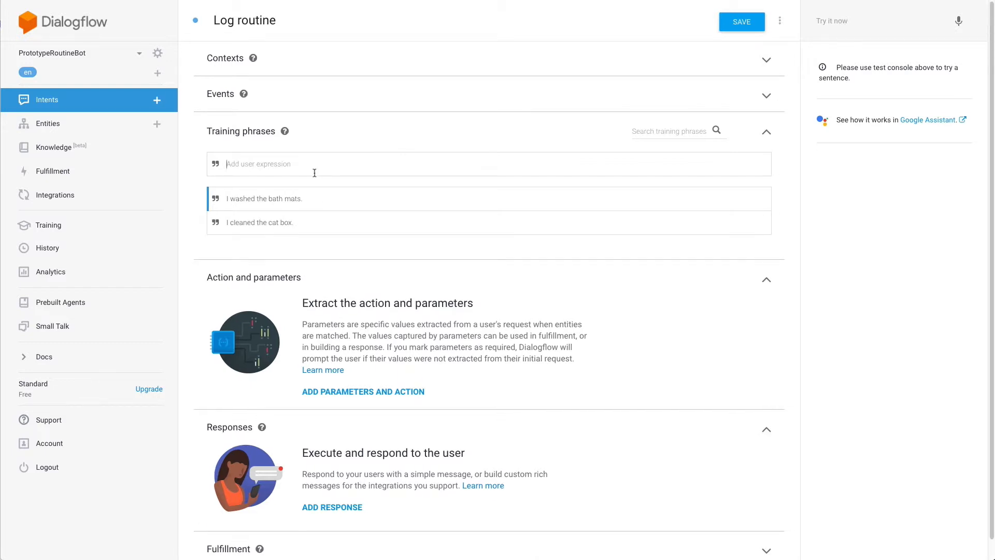
type("I mopped the kitchen floor.")
key("Return")
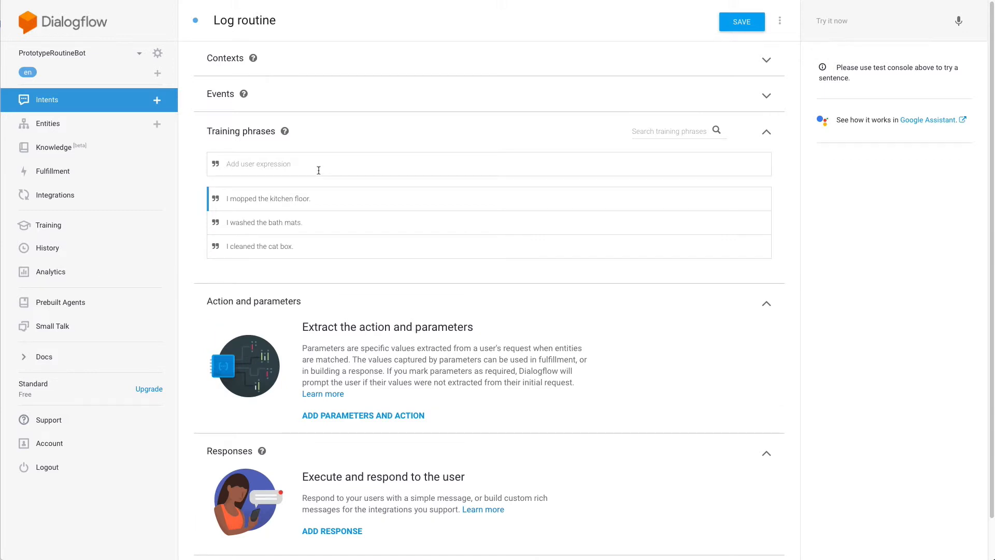
type("I took out the trash.")
key("Return")
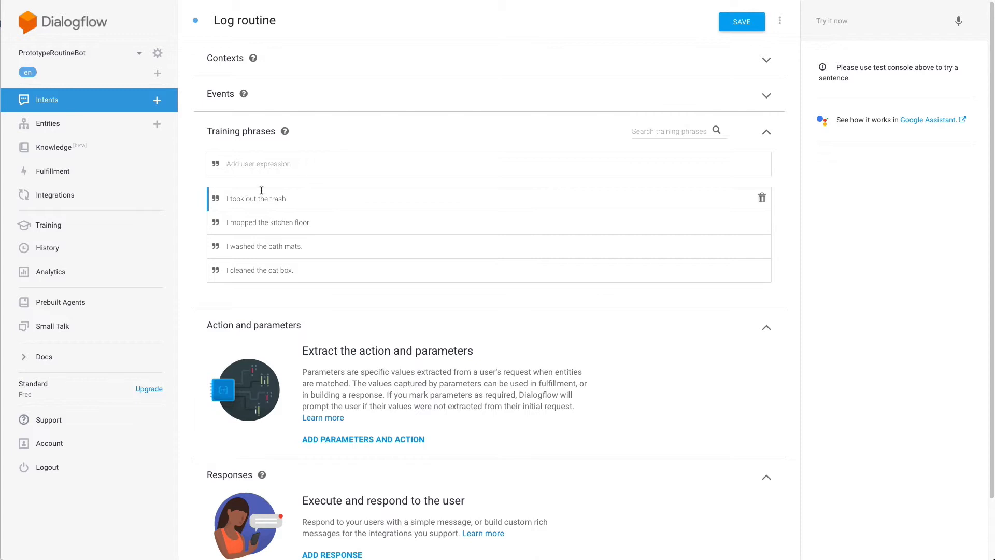
double_click(277, 199)
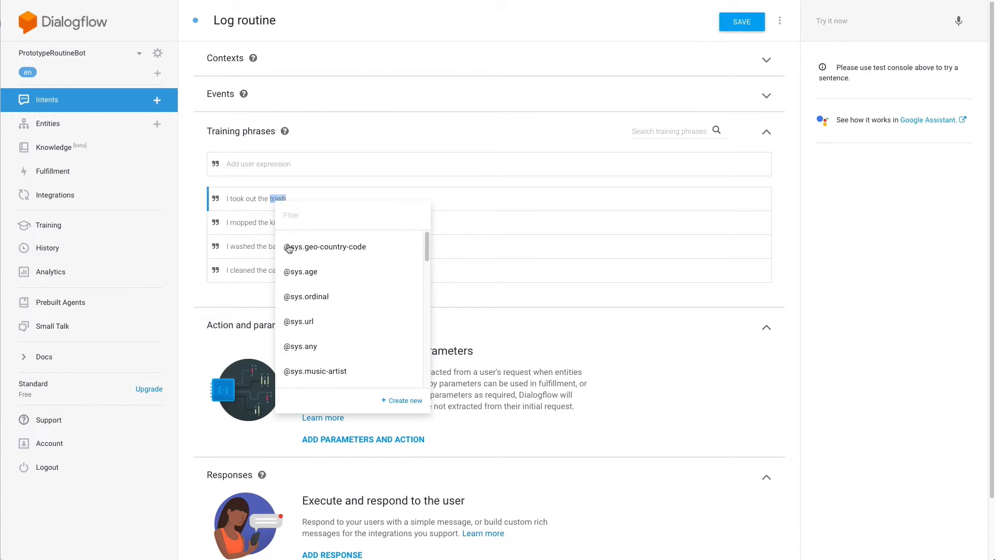
left_click(312, 349)
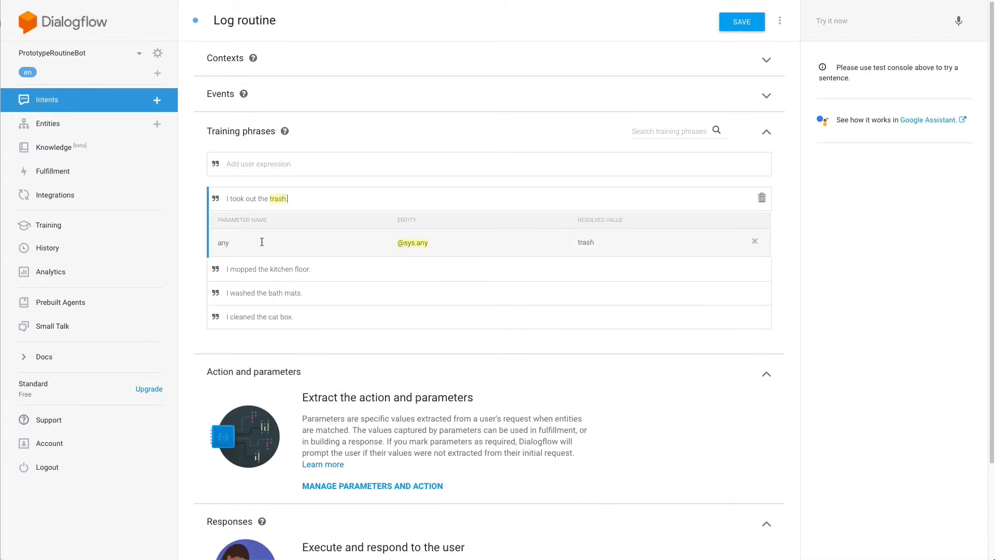
double_click(262, 245)
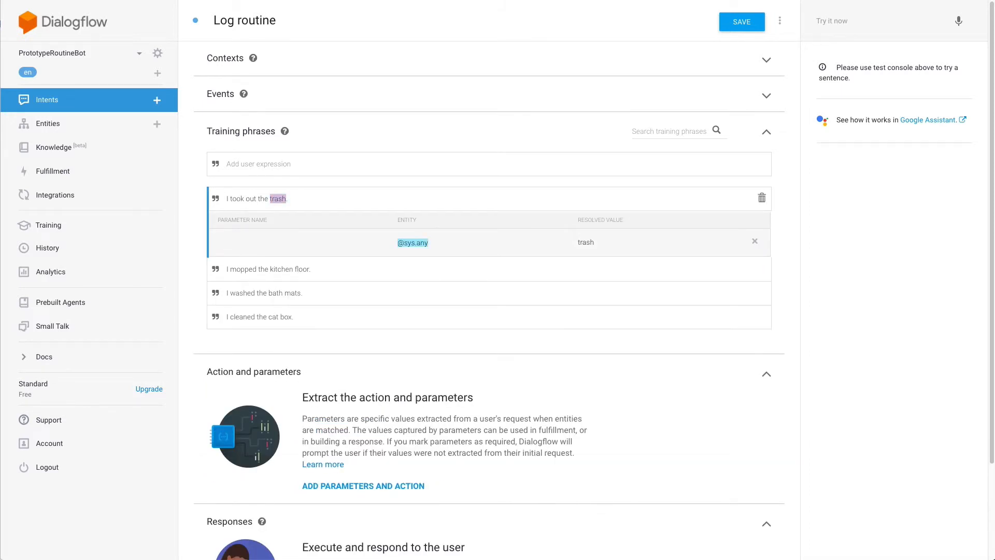
type("routine")
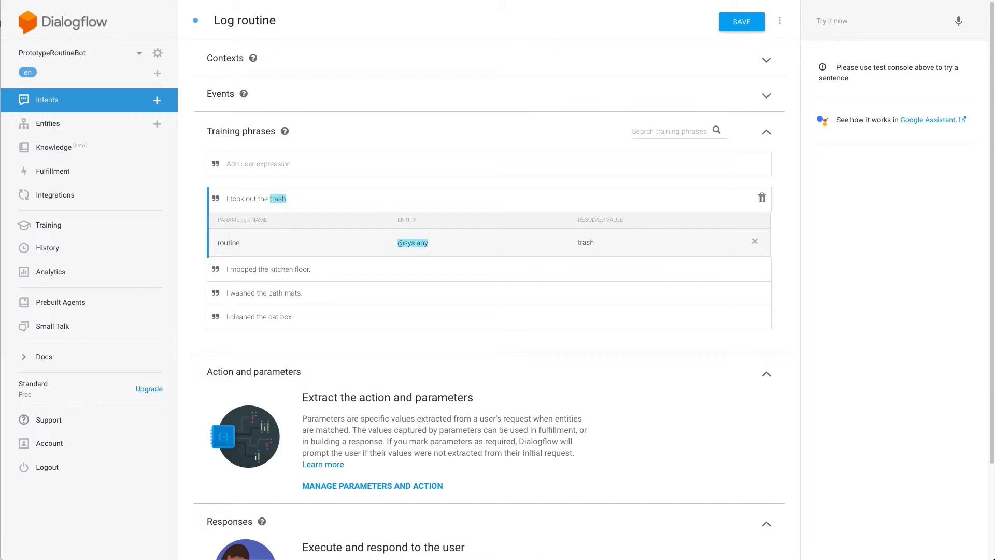
left_click(259, 271)
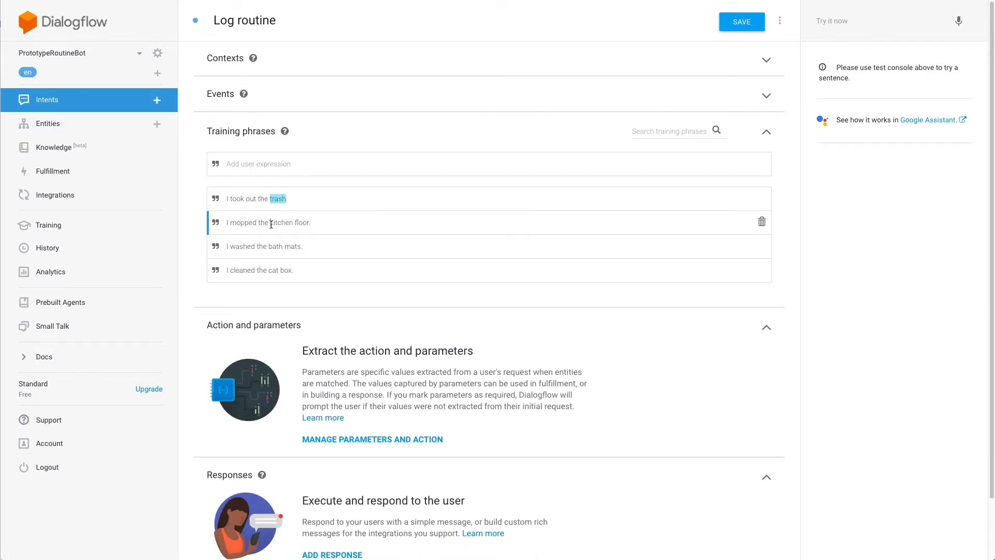
left_click_drag(270, 224, 310, 223)
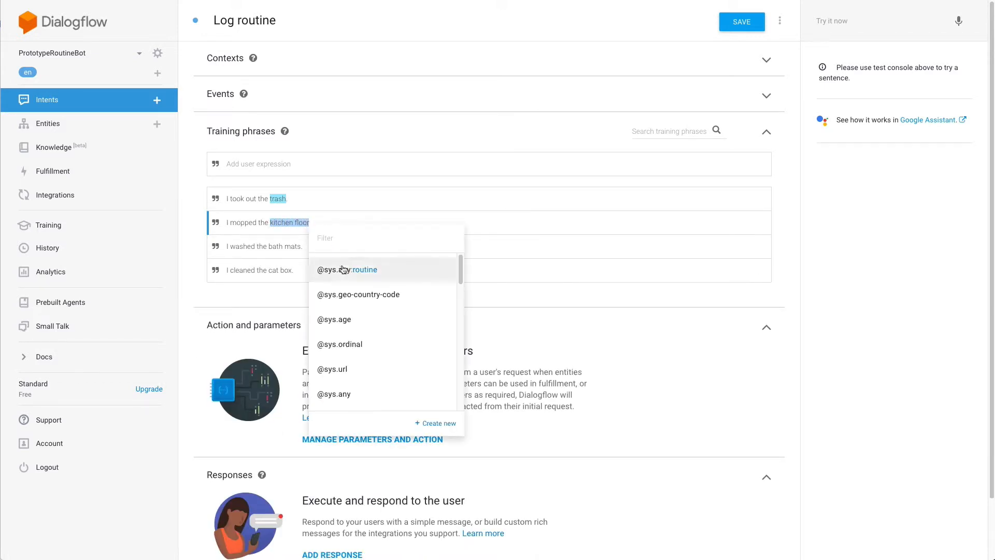
left_click(362, 270)
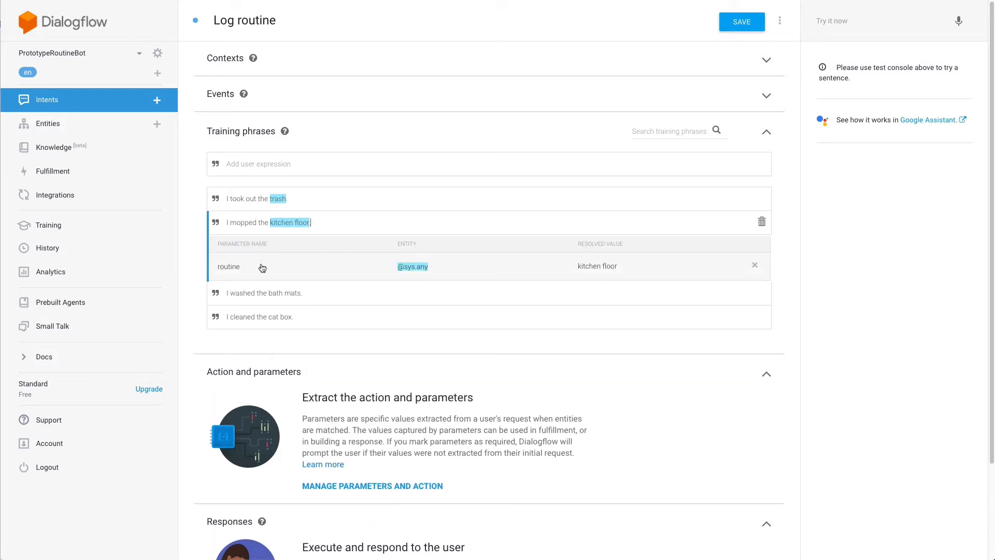
Tag 'bath mats' and 'cat box' as the routine parameter.
left_click(273, 293)
left_click_drag(269, 247, 302, 246)
left_click(360, 300)
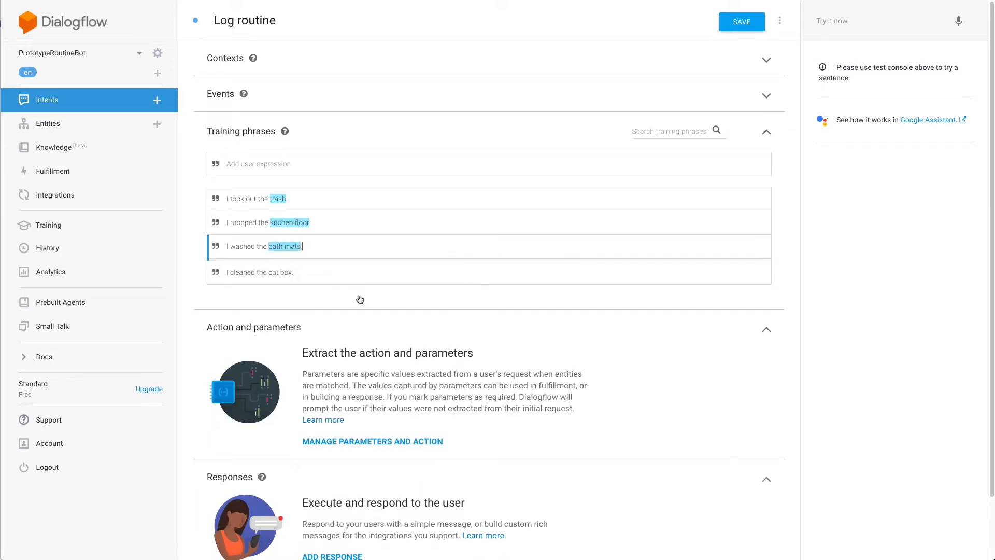
left_click(272, 314)
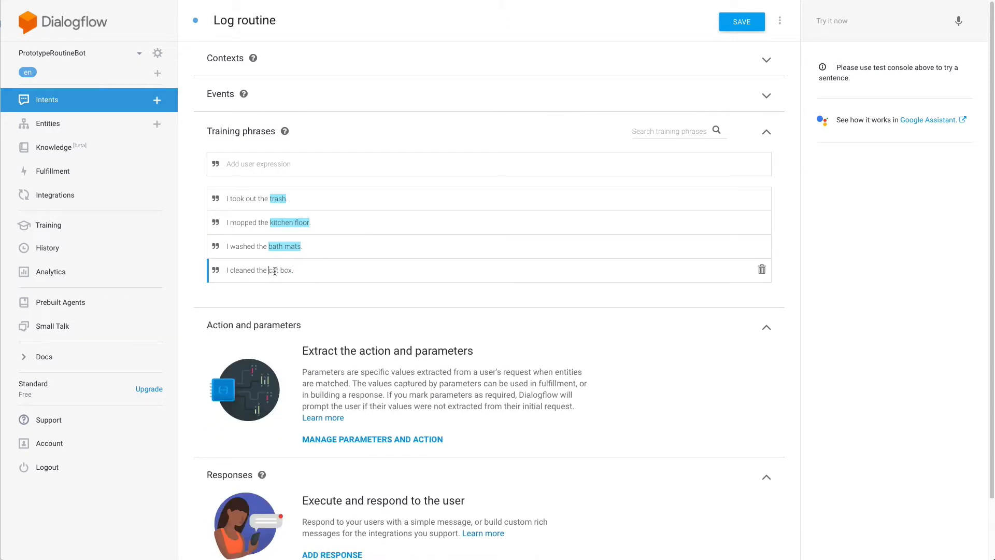
left_click_drag(269, 270, 293, 270)
left_click(335, 315)
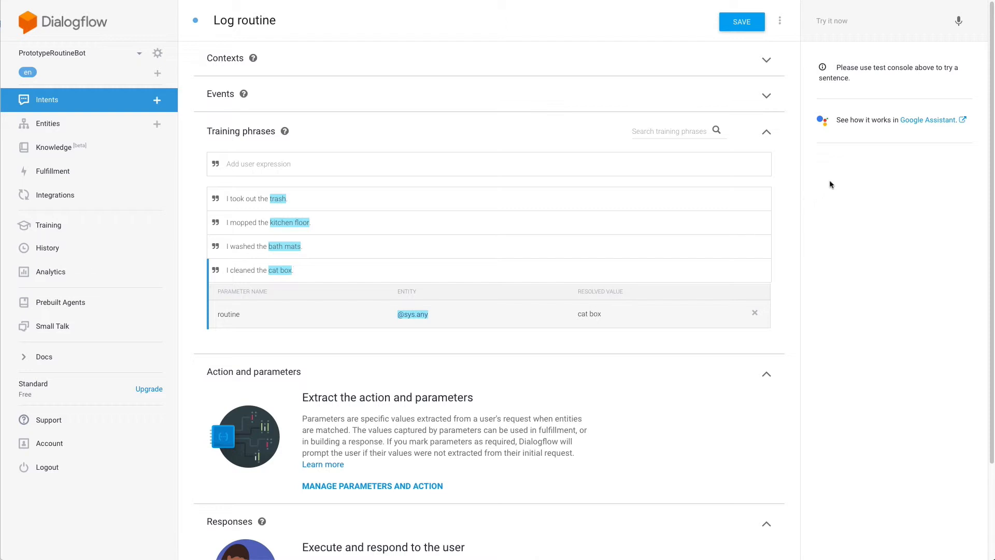
Collapse the phrase and parameter sections and add the text response 'Ok: $routine'.
left_click(767, 135)
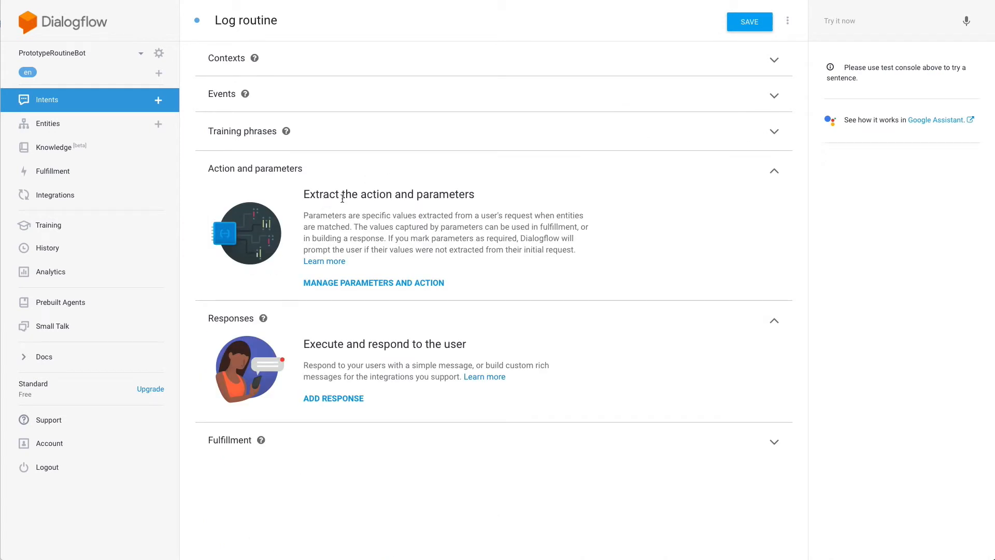
left_click(773, 170)
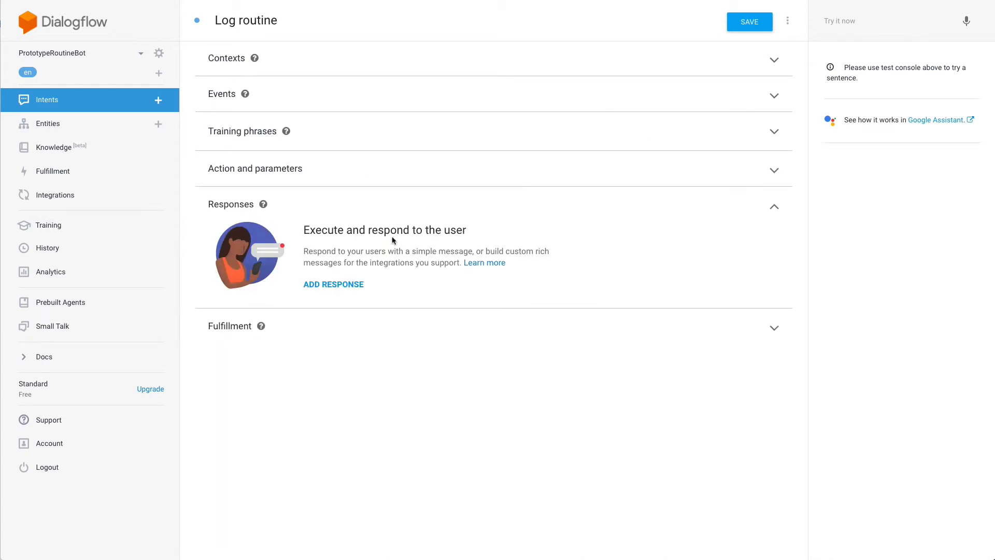
left_click(327, 287)
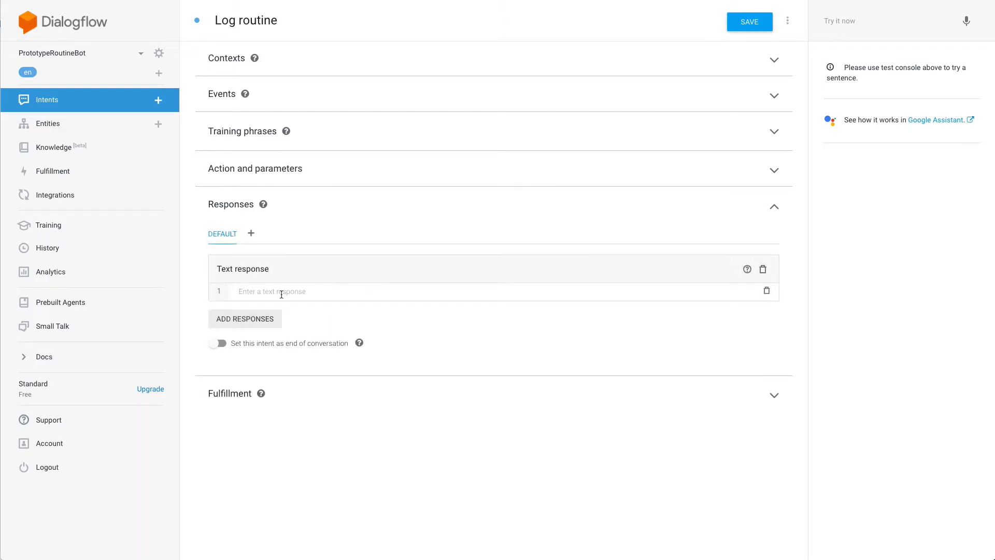
type("Ok.")
type(" I got it!")
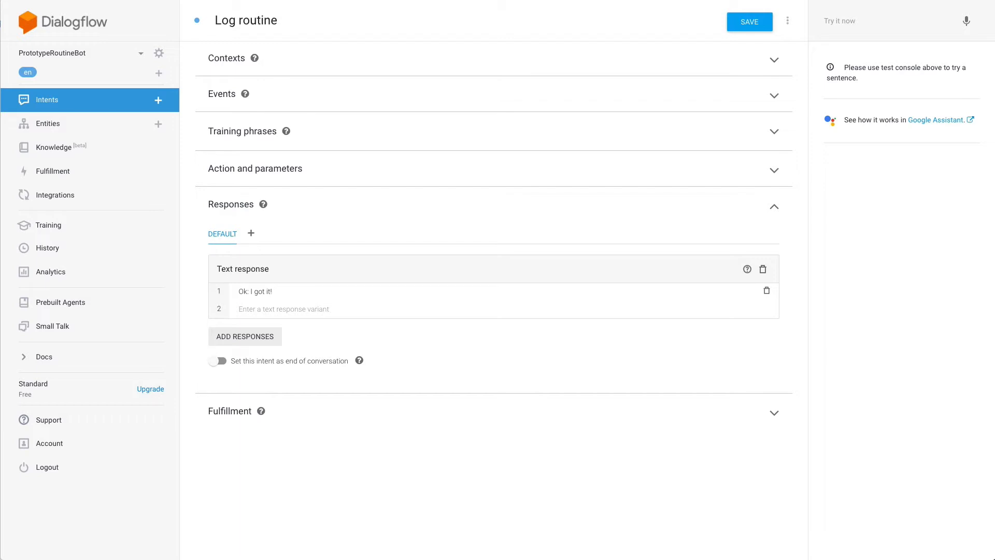
key("ctrl+shift+Left")
key("ctrl+shift+Left")
key("ctrl+shift+Left")
type("$")
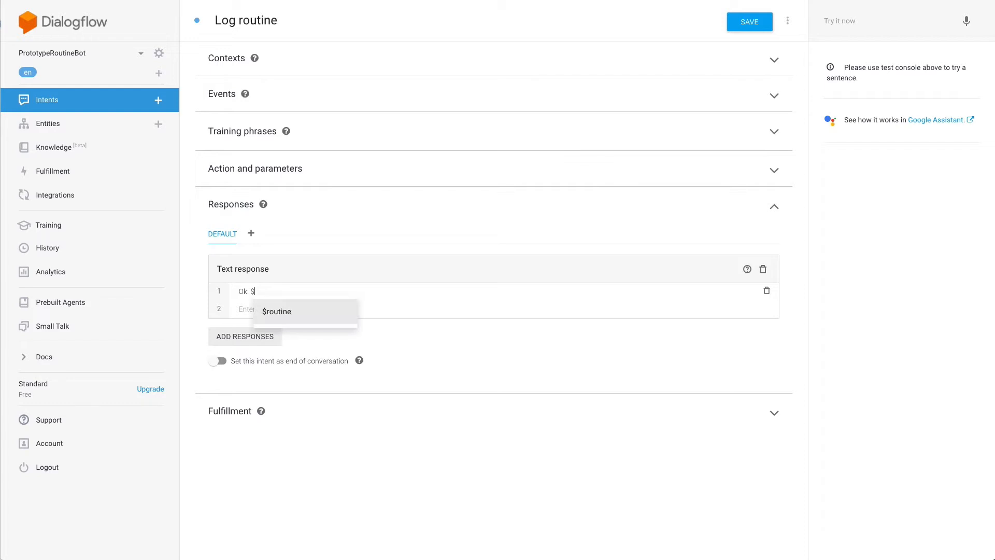
left_click(285, 315)
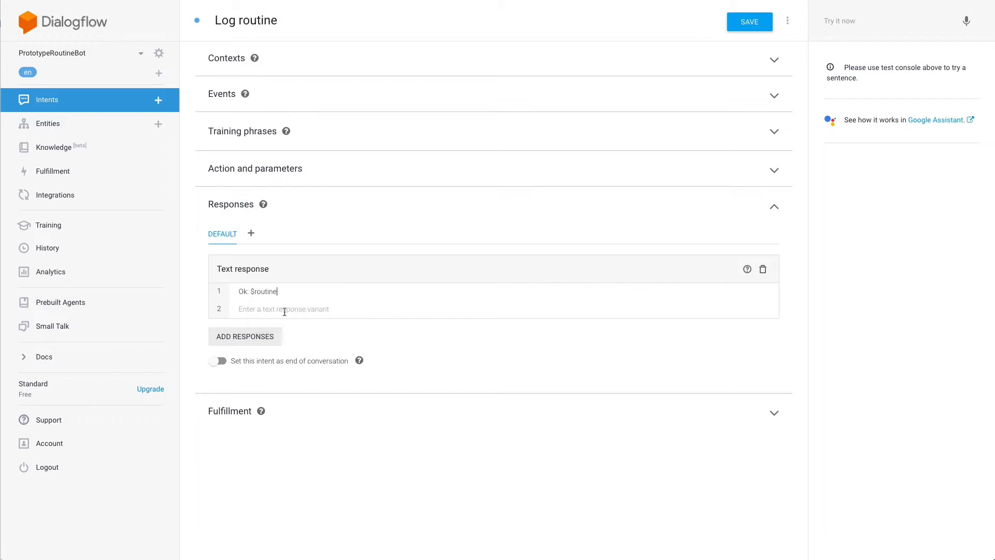
Add responses 'Ok I got it: $routine' and 'Yay: $routine', then save the intent.
left_click(269, 309)
type("Ok I got")
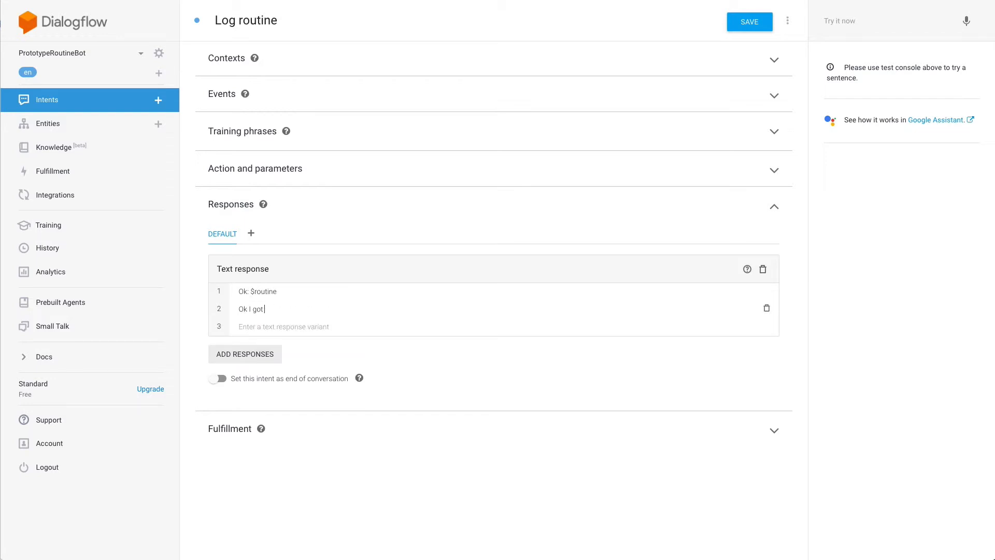
type(" it: $routine")
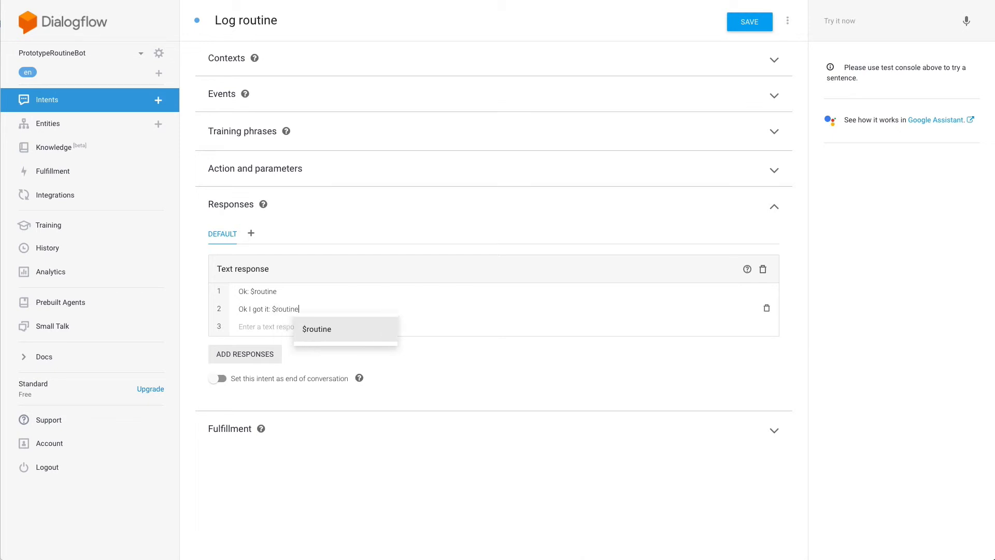
left_click(252, 325)
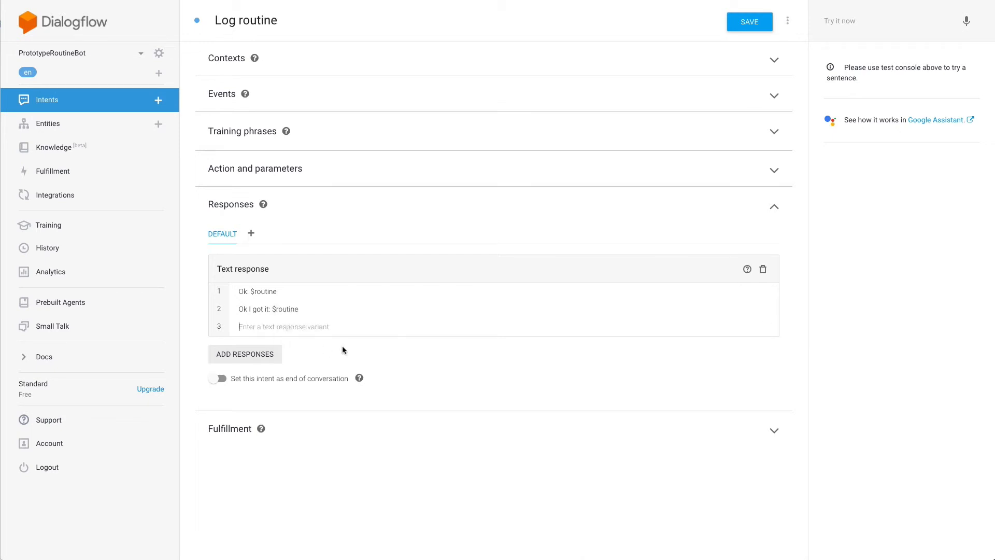
type("Yay: $routi")
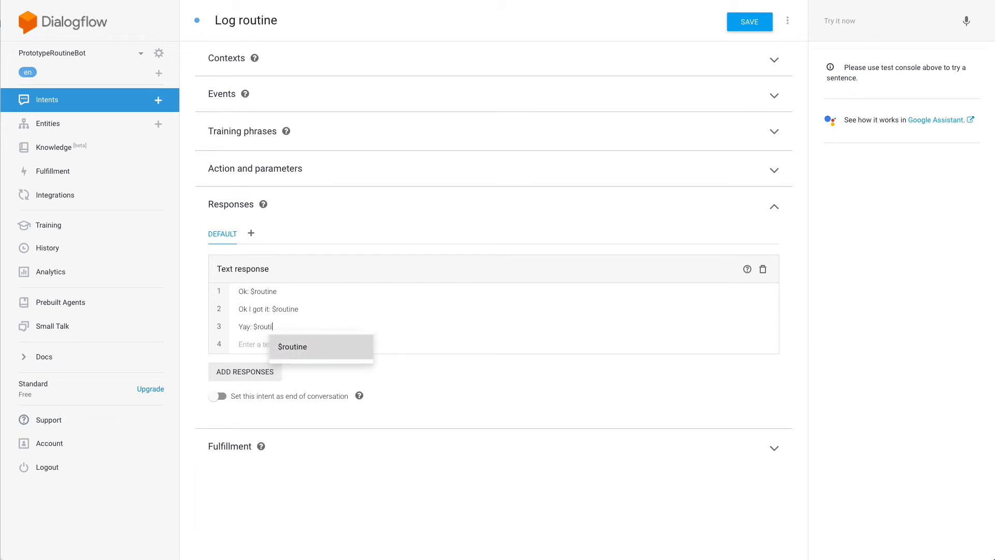
type("ne")
left_click(470, 356)
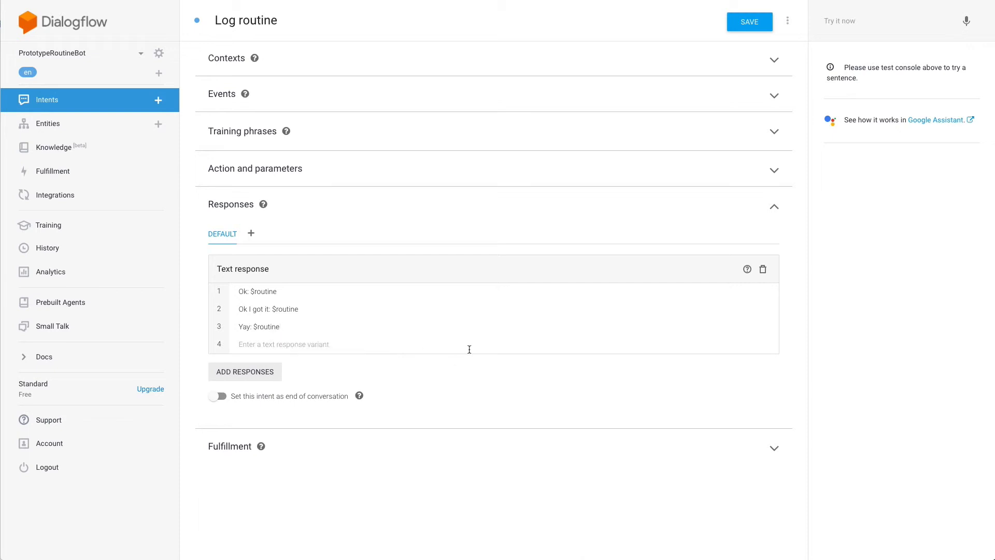
left_click(750, 26)
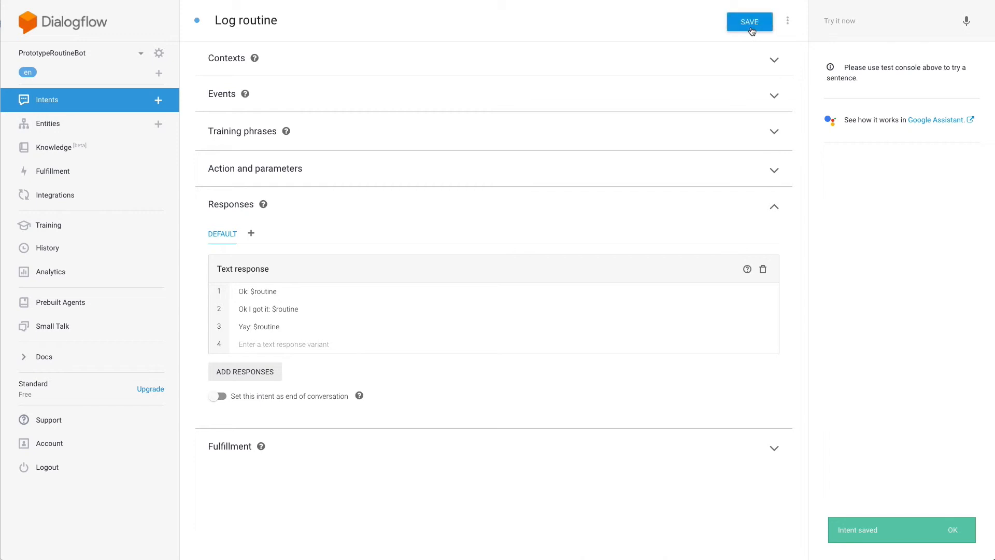
Test the agent with 'I cleaned the cat box' and 'I washed the cat box'.
left_click(867, 26)
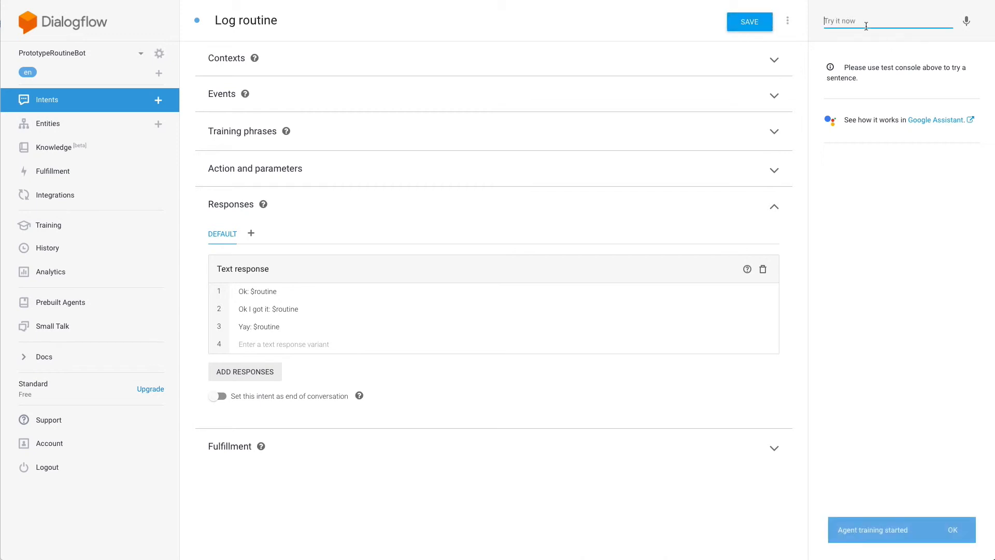
type("I cleaned the cat box")
key("Return")
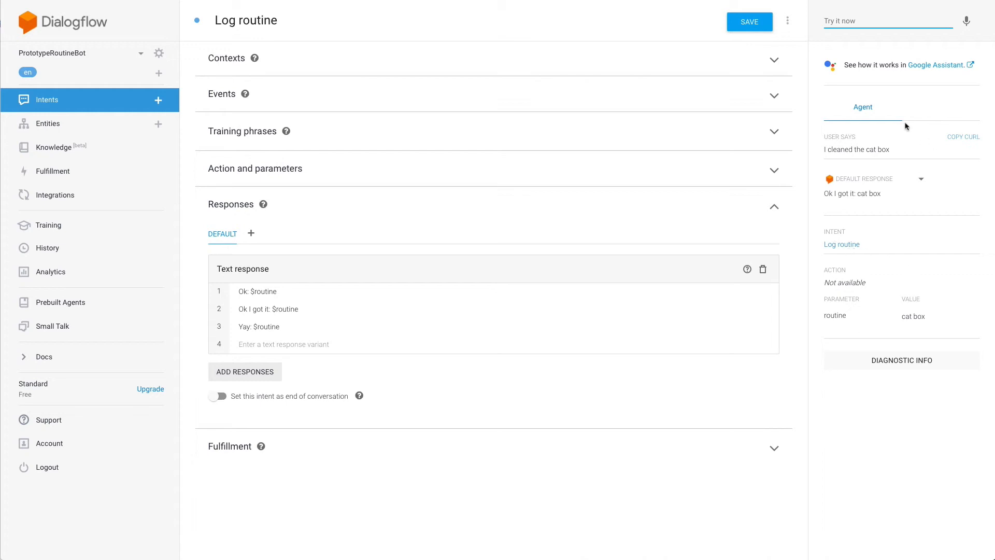
type("I washed the cat box")
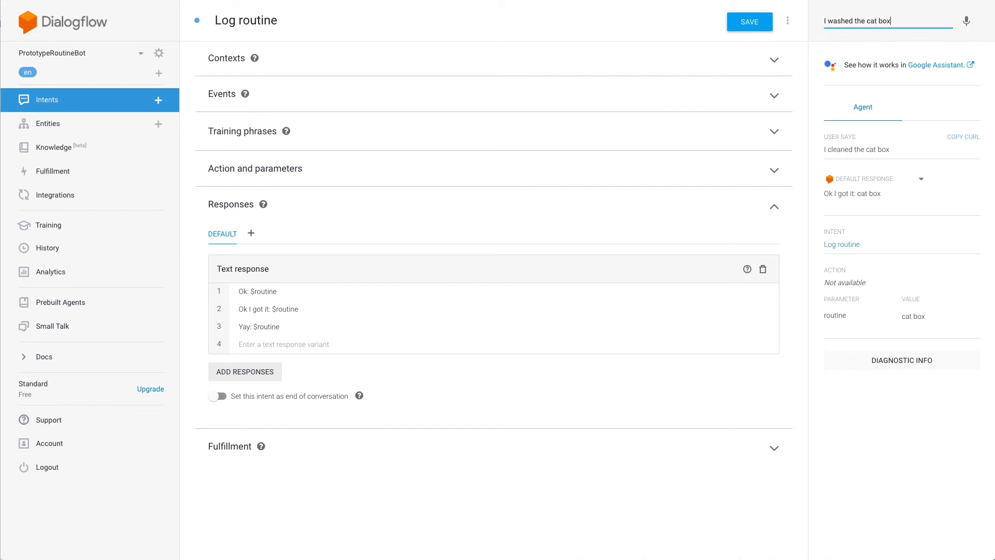
key("Return")
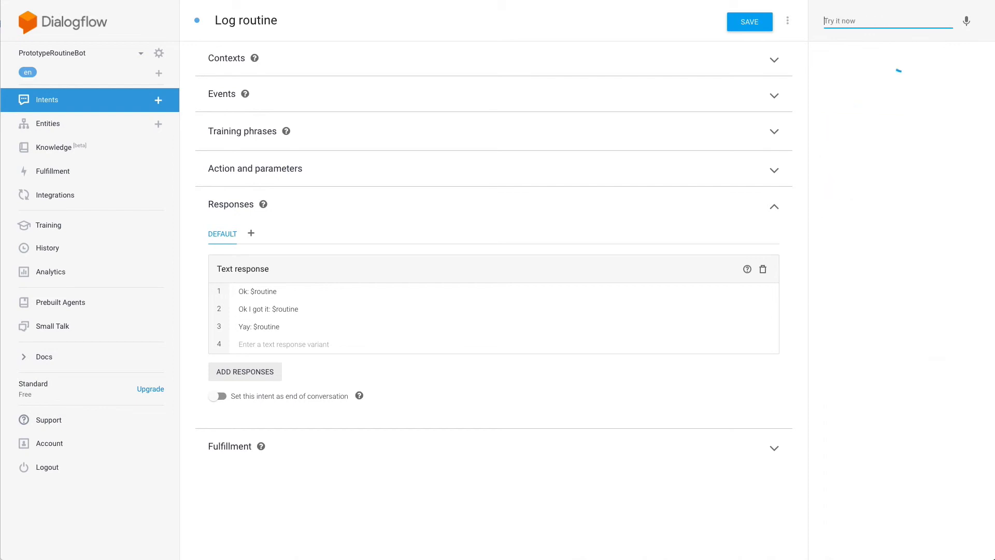